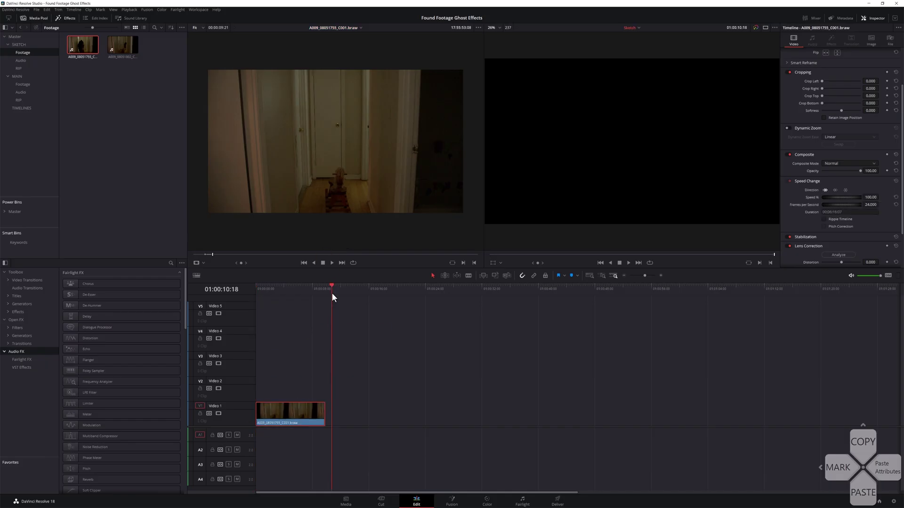
Step: Append further copies of the hallway clip to Video 1 and play back to check the extension
{"action": "key", "text": "Down"}
{"action": "key", "text": "F9"}
{"action": "left_click", "coordinate": [321, 289]}
{"action": "key", "text": "space"}
{"action": "left_click", "coordinate": [296, 288]}
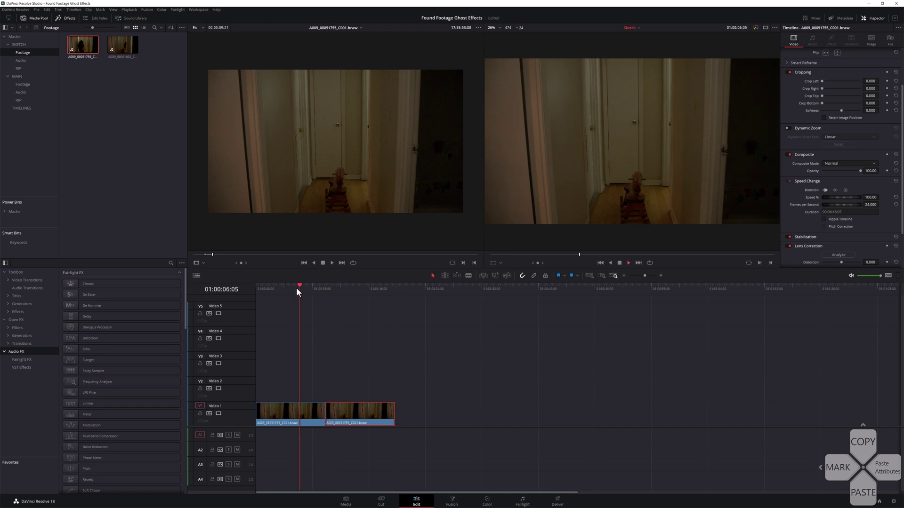
{"action": "key", "text": "Down"}
{"action": "key", "text": "F9"}
{"action": "key", "text": "F9"}
{"action": "key", "text": "F9"}
{"action": "key", "text": "F9"}
{"action": "key", "text": "F9"}
Step: Split the last clip at 01:01:00:00 and delete the piece past the one-minute mark
{"action": "left_click_drag", "start_coordinate": [708, 292], "coordinate": [685, 301]}
{"action": "key", "text": "ctrl+b"}
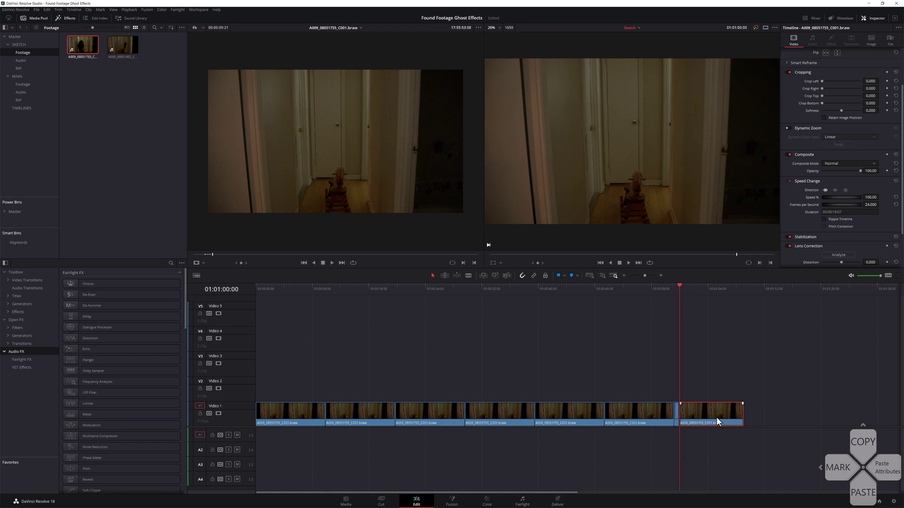
{"action": "key", "text": "Delete"}
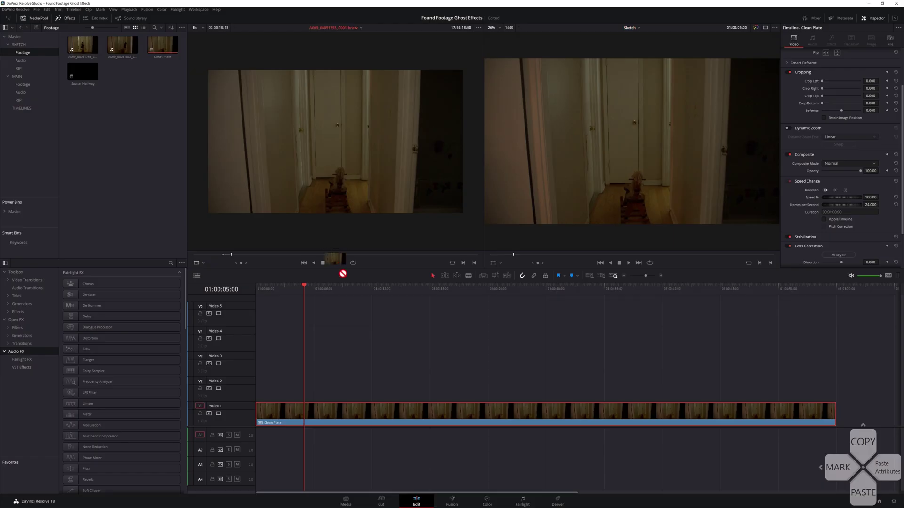
Step: Place hallway clips on Video 2 and Video 4, and close a curve window around the rocking horse
{"action": "left_click_drag", "start_coordinate": [342, 273], "coordinate": [307, 397]}
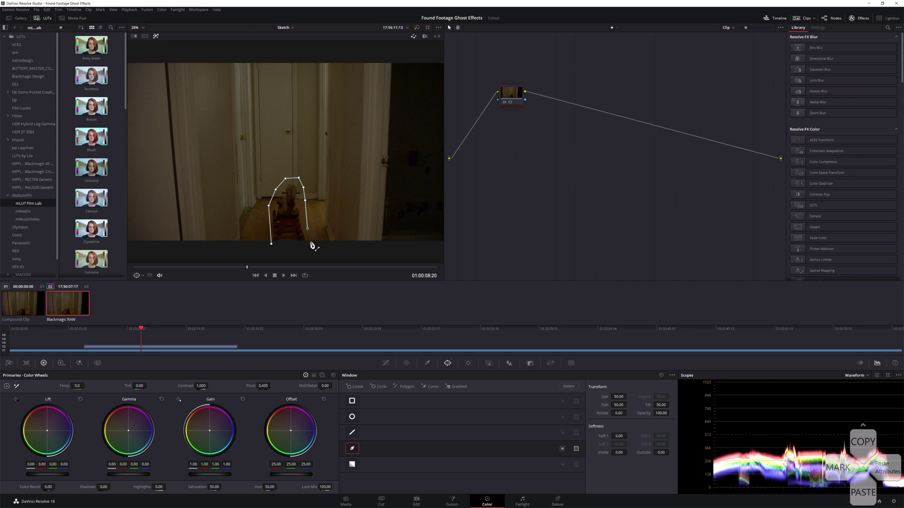
{"action": "left_click", "coordinate": [271, 244]}
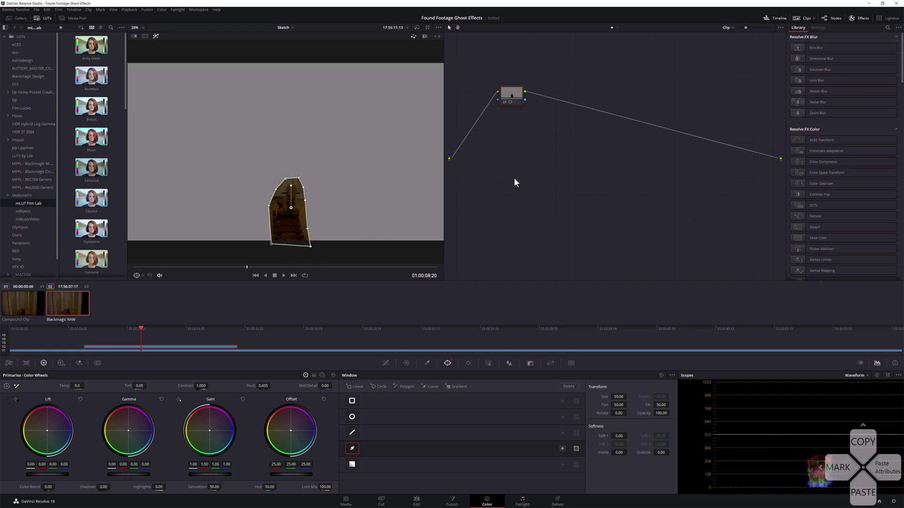
{"action": "key", "text": "shift+h"}
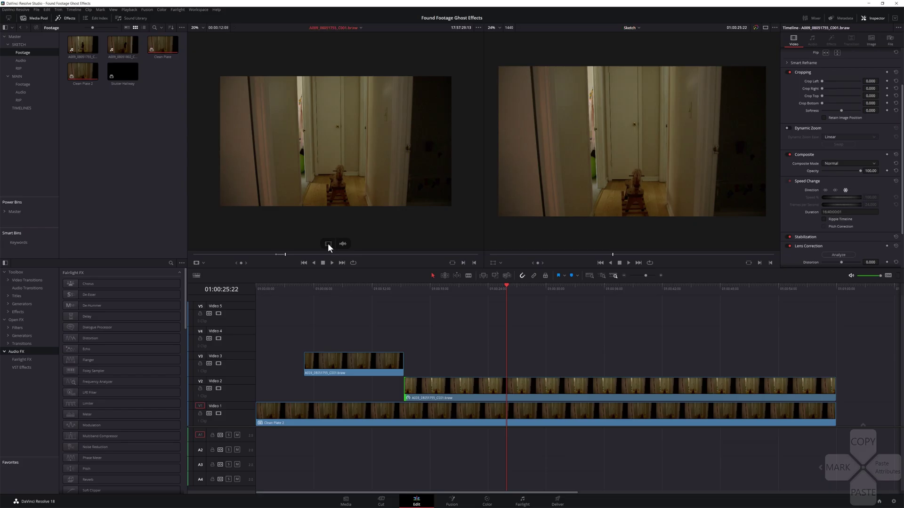
{"action": "left_click_drag", "start_coordinate": [328, 244], "coordinate": [437, 349]}
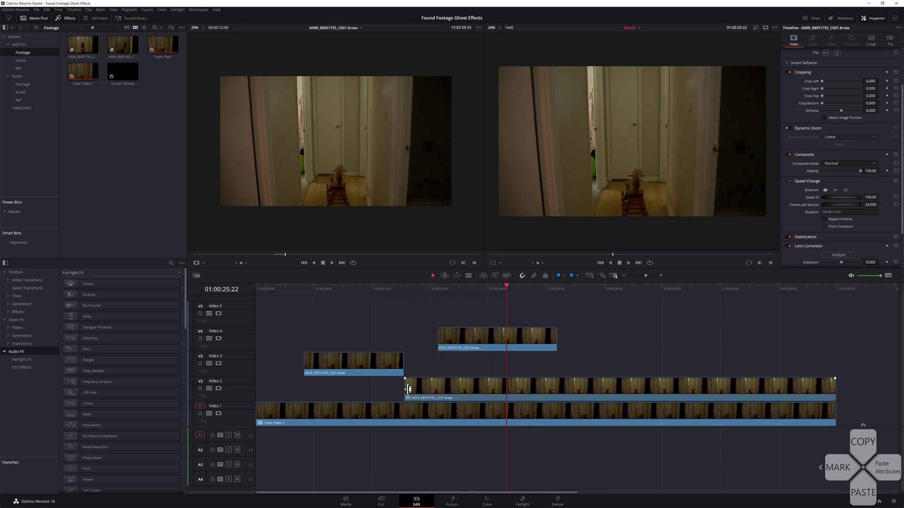
Step: Drag the Video 2 hallway clip's left edge rightward so the girl enters later
{"action": "left_click_drag", "start_coordinate": [420, 389], "coordinate": [514, 389]}
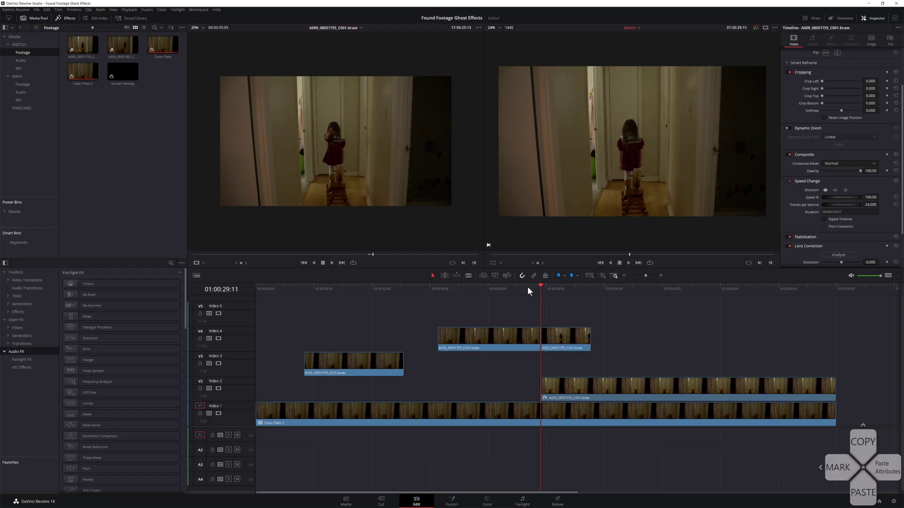
Step: Split the girl's footage into short flicker pieces, lift them to Video 5, and review from 01:00:28:15
{"action": "scroll", "coordinate": [537, 306], "scroll_direction": "up", "scroll_amount": 5}
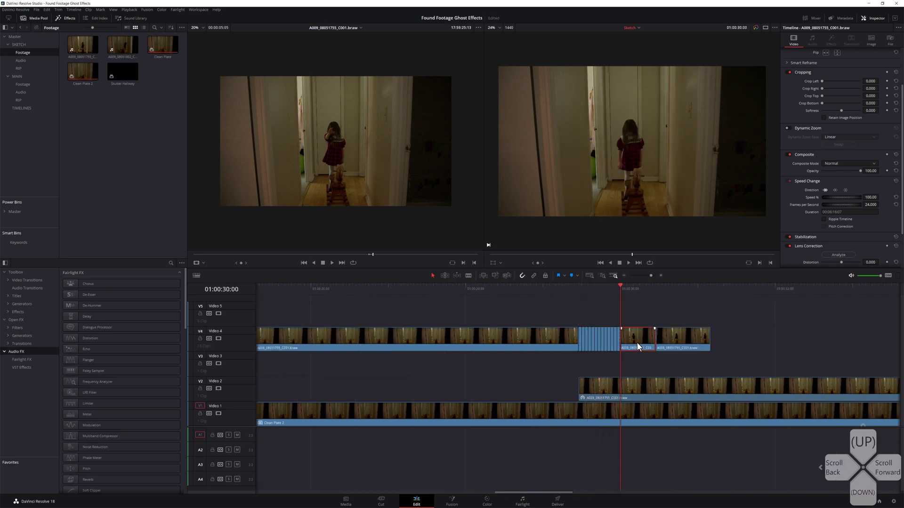
{"action": "key", "text": "ctrl+b"}
{"action": "key", "text": "Right"}
{"action": "key", "text": "ctrl+b"}
{"action": "key", "text": "Right"}
{"action": "key", "text": "ctrl+b"}
{"action": "key", "text": "Right"}
{"action": "key", "text": "ctrl+b"}
{"action": "key", "text": "Right"}
{"action": "key", "text": "ctrl+b"}
{"action": "key", "text": "Right"}
{"action": "key", "text": "ctrl+b"}
{"action": "key", "text": "Right"}
{"action": "key", "text": "ctrl+b"}
{"action": "key", "text": "Right"}
{"action": "key", "text": "ctrl+b"}
{"action": "key", "text": "Right"}
{"action": "key", "text": "ctrl+b"}
{"action": "key", "text": "Right"}
{"action": "key", "text": "ctrl+b"}
{"action": "key", "text": "Right"}
{"action": "key", "text": "ctrl+b"}
{"action": "key", "text": "Right"}
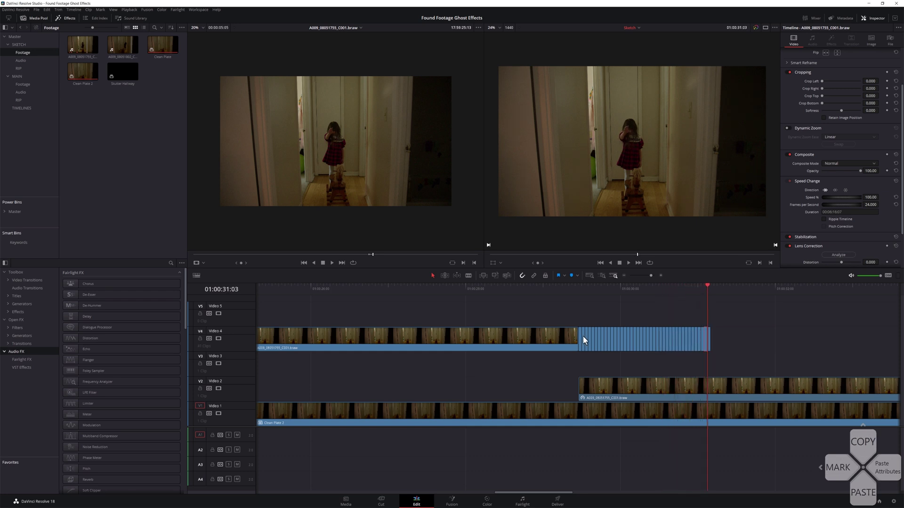
{"action": "left_click_drag", "start_coordinate": [580, 352], "coordinate": [583, 318]}
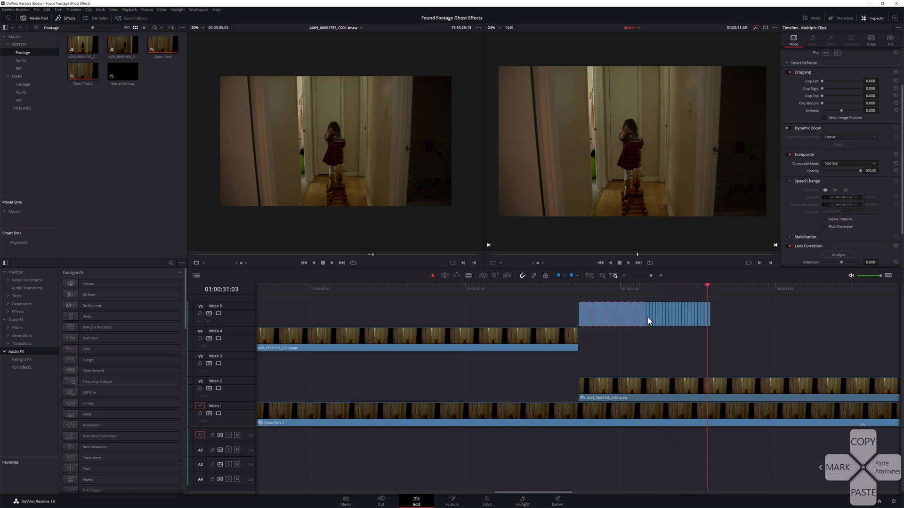
{"action": "left_click", "coordinate": [737, 337]}
{"action": "left_click_drag", "start_coordinate": [563, 289], "coordinate": [514, 288]}
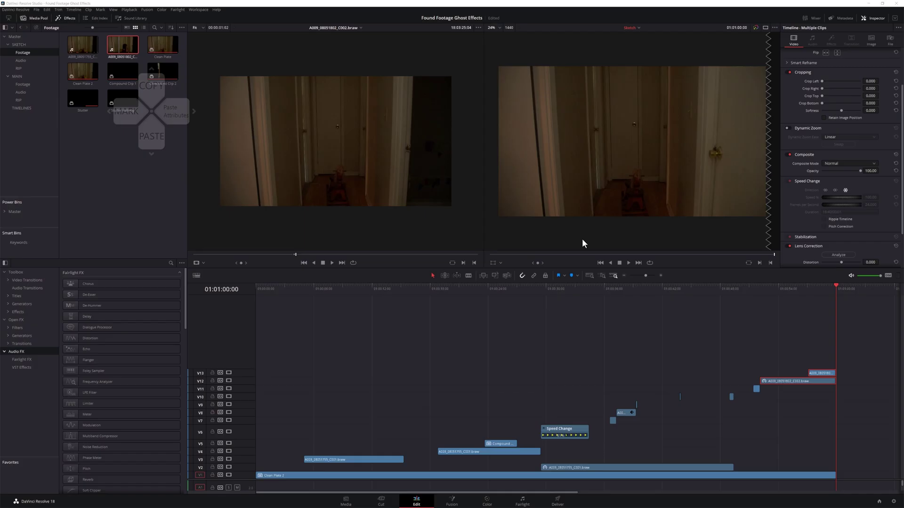
Step: Select all the stacked timeline clips and merge them into a new Fusion clip
{"action": "left_click_drag", "start_coordinate": [821, 346], "coordinate": [259, 481]}
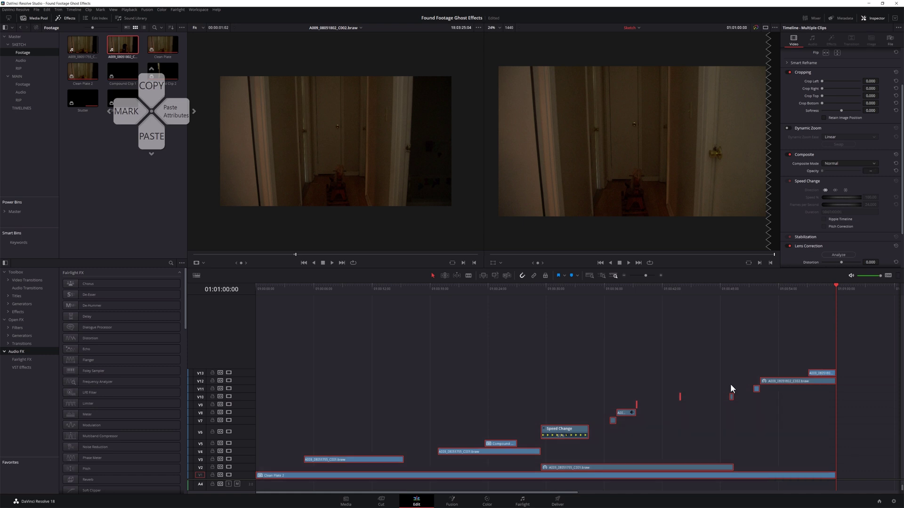
{"action": "right_click", "coordinate": [813, 374]}
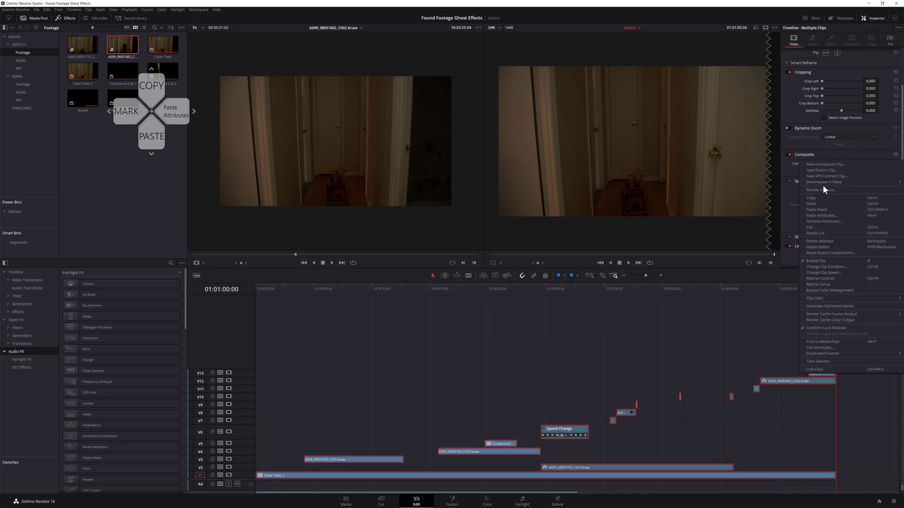
{"action": "left_click", "coordinate": [821, 170]}
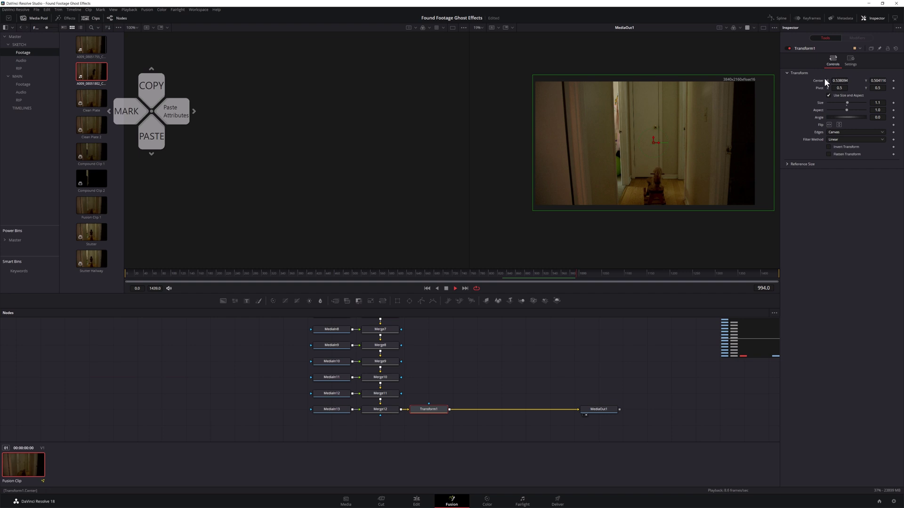
Step: Add a Perturb modifier to the Transform's Center position and show its settings
{"action": "right_click", "coordinate": [818, 81]}
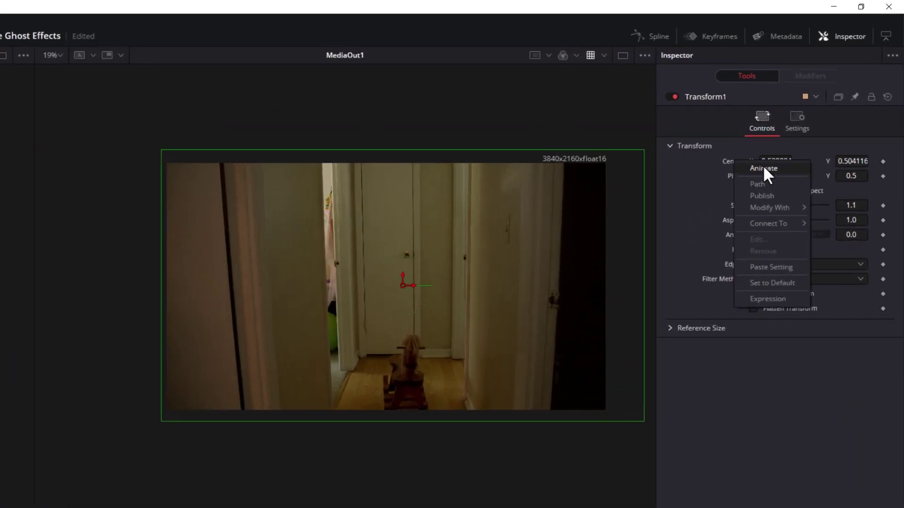
{"action": "mouse_move", "coordinate": [768, 208]}
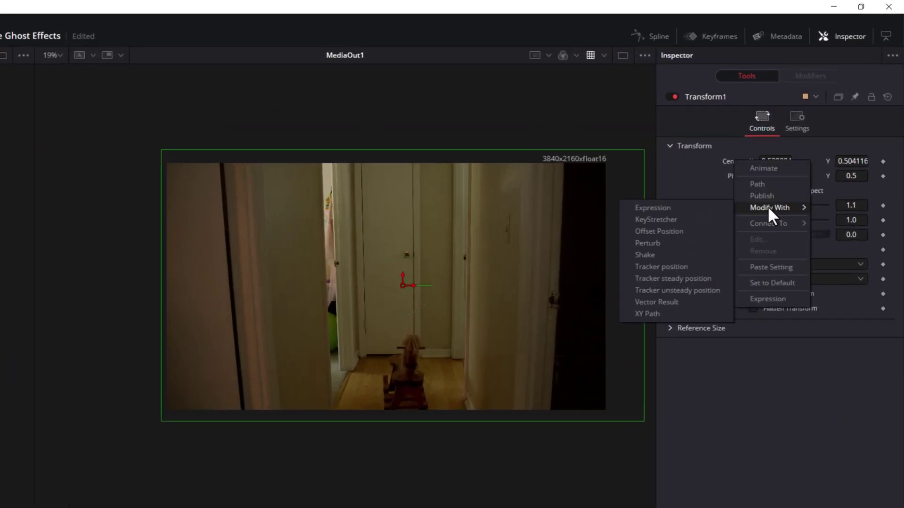
{"action": "left_click", "coordinate": [655, 243]}
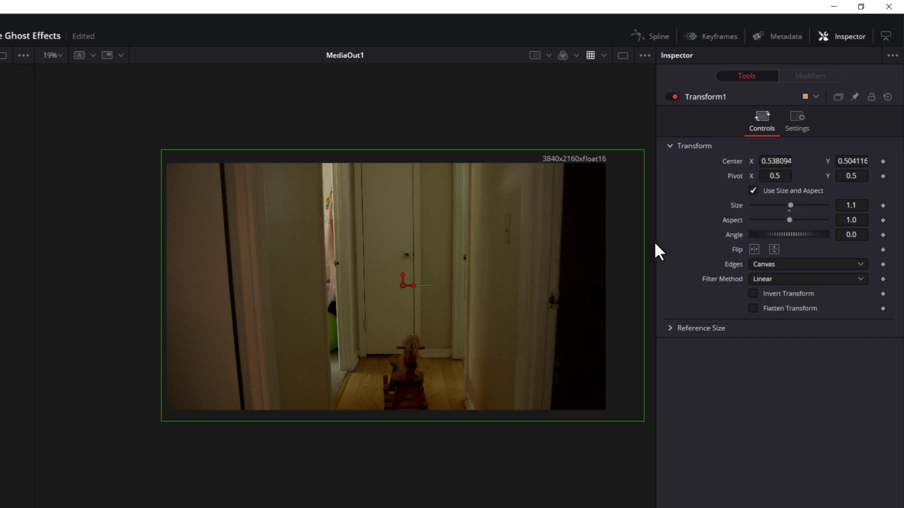
{"action": "left_click", "coordinate": [809, 77]}
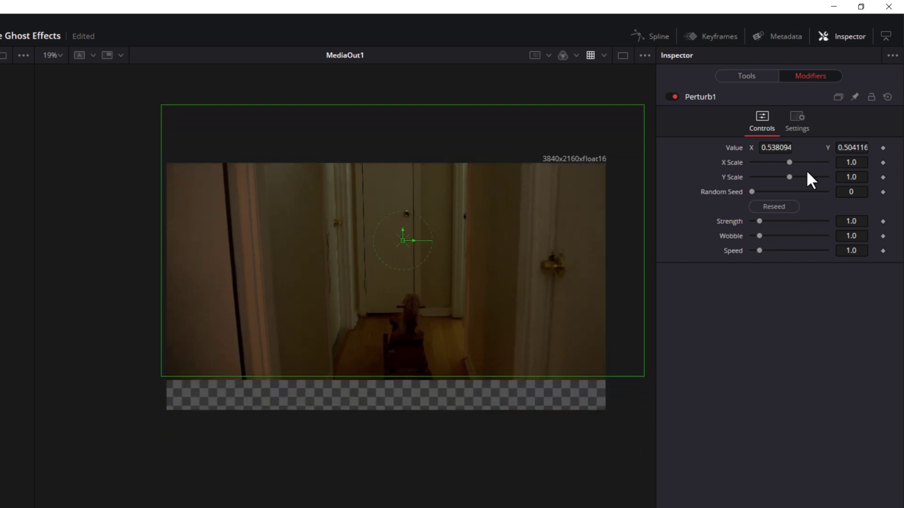
Step: Set the Perturb X Scale to 0.147 and Y Scale to 0.148
{"action": "left_click", "coordinate": [841, 162]}
{"action": "type", "text": "0.357"}
{"action": "key", "text": "Return"}
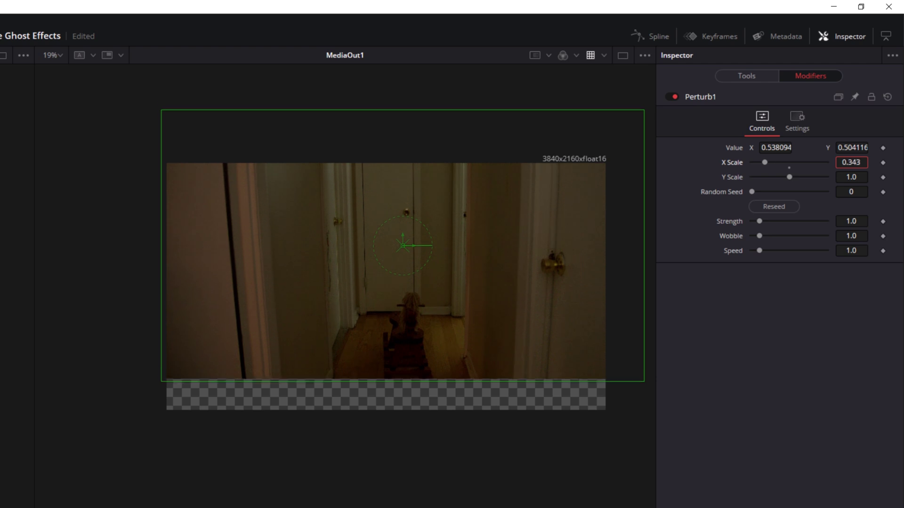
{"action": "type", "text": "0.147"}
{"action": "key", "text": "Return"}
{"action": "left_click", "coordinate": [859, 178]}
{"action": "type", "text": "0.148"}
{"action": "key", "text": "Return"}
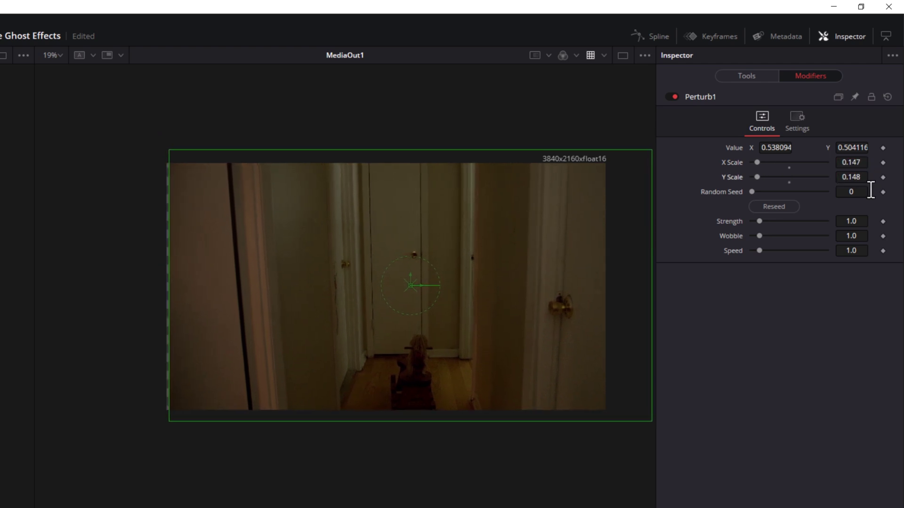
Step: Set the Perturb Random Seed to 14800
{"action": "left_click", "coordinate": [852, 192]}
{"action": "type", "text": "7750"}
{"action": "key", "text": "Return"}
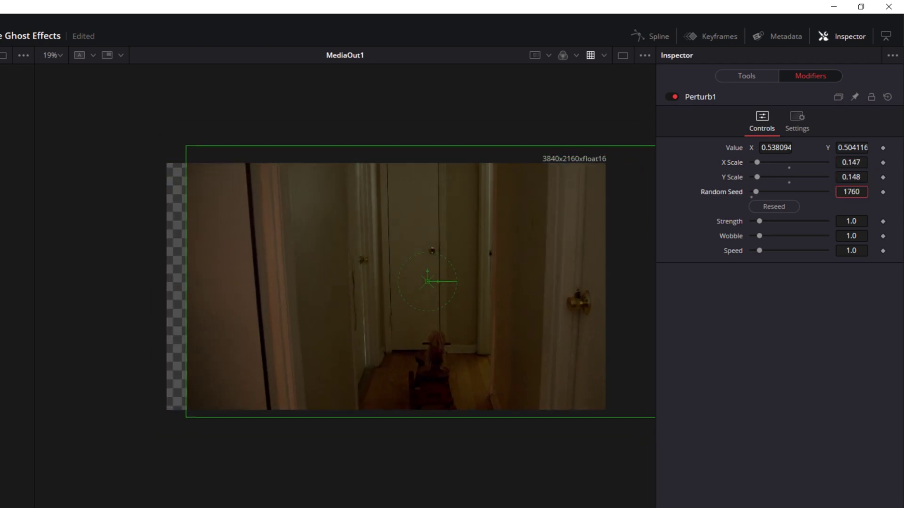
{"action": "left_click", "coordinate": [853, 191]}
{"action": "type", "text": "14800"}
{"action": "key", "text": "Return"}
Step: Enter a new shake Speed and set the Wobble to 0.45
{"action": "left_click", "coordinate": [854, 251]}
{"action": "type", "text": "0.91"}
{"action": "key", "text": "Return"}
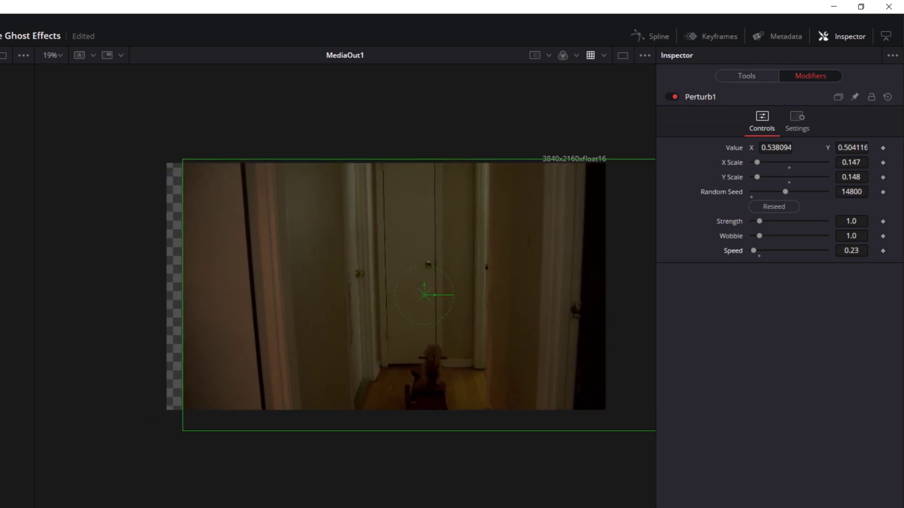
{"action": "left_click", "coordinate": [859, 235]}
{"action": "type", "text": "0.99"}
{"action": "type", "text": "0.45"}
{"action": "key", "text": "Return"}
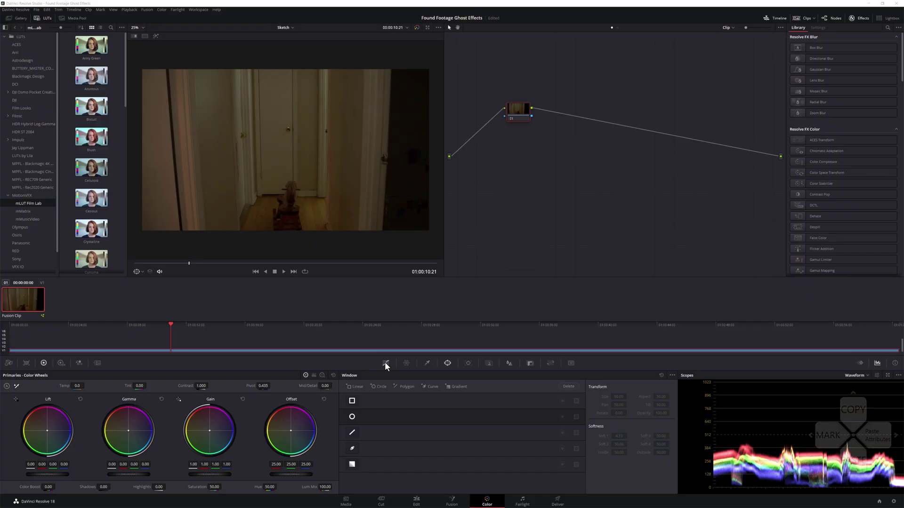
Step: Darken the clip by lowering the Curves white point and cool the temperature to -4000
{"action": "left_click", "coordinate": [385, 363]}
{"action": "left_click_drag", "start_coordinate": [614, 388], "coordinate": [617, 413]}
{"action": "left_click_drag", "start_coordinate": [77, 386], "coordinate": [52, 385]}
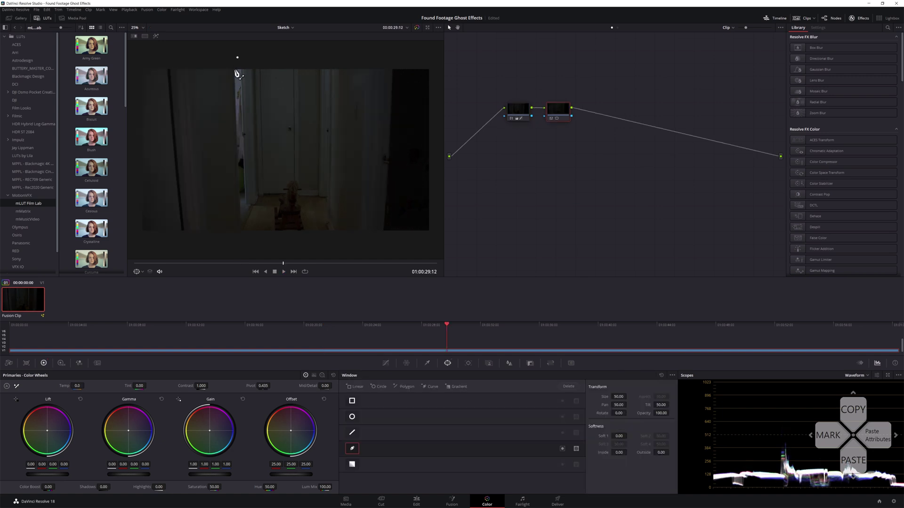
Step: Close the polygon window along the left wall and bring back its shape settings
{"action": "scroll", "coordinate": [237, 72], "scroll_direction": "up", "scroll_amount": 2}
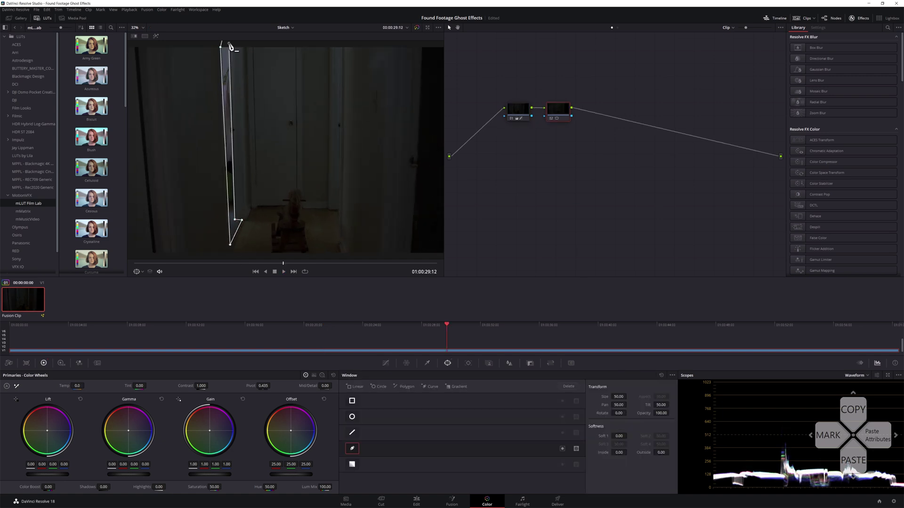
{"action": "scroll", "coordinate": [231, 47], "scroll_direction": "down", "scroll_amount": 2}
{"action": "left_click", "coordinate": [233, 49]}
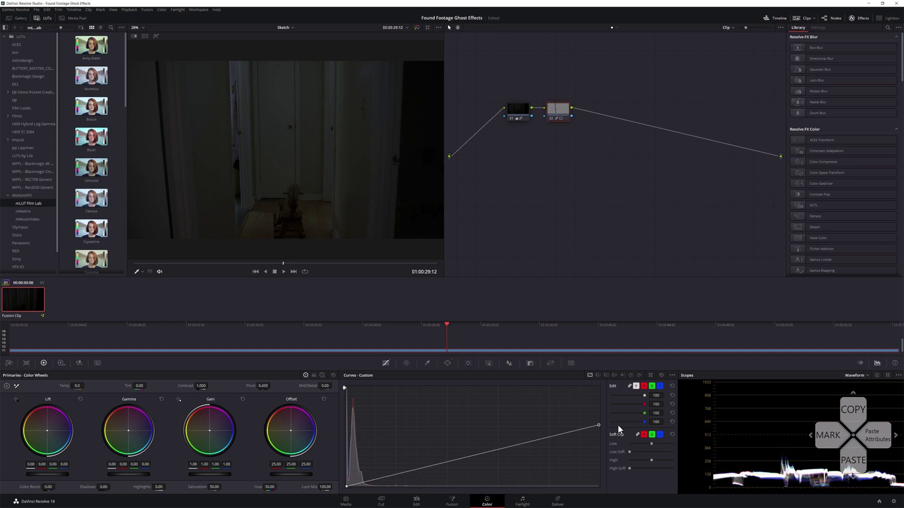
{"action": "left_click", "coordinate": [446, 363]}
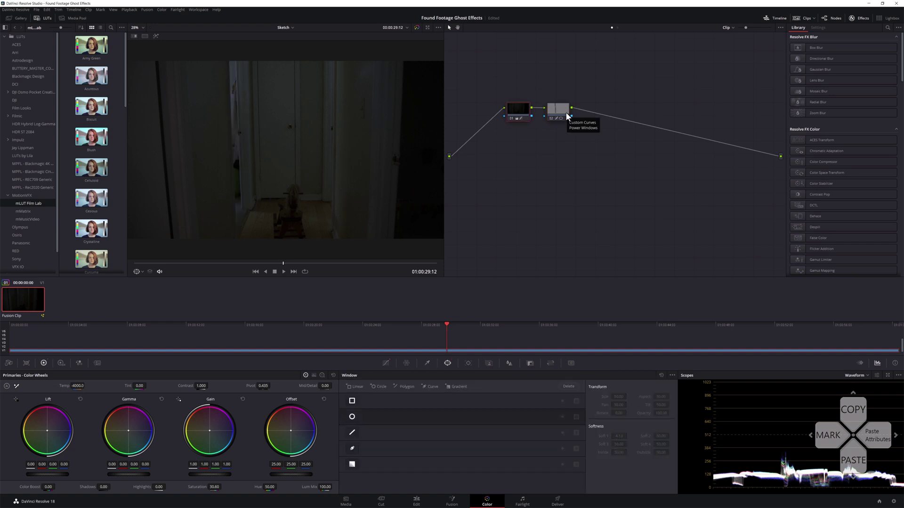
Step: Preview around 01:00:20, raise the contrast, and add Film Grain to the node graph
{"action": "left_click", "coordinate": [135, 264]}
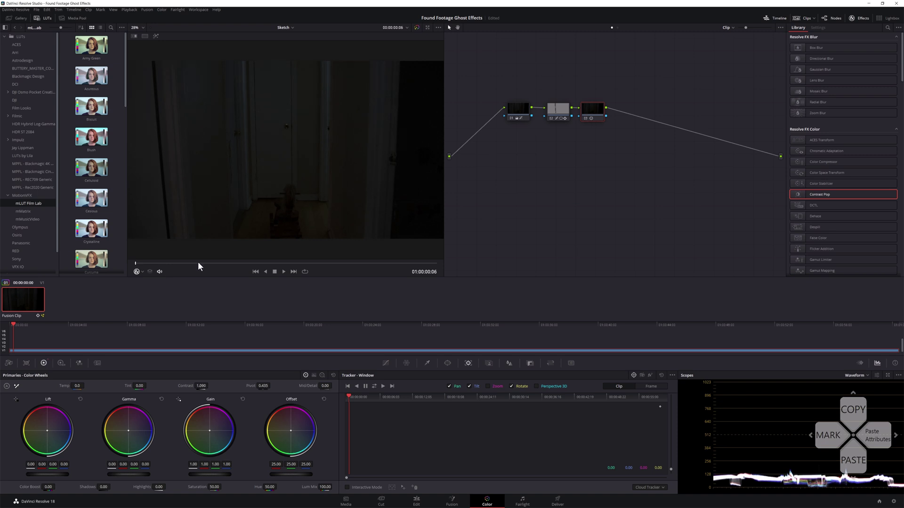
{"action": "left_click_drag", "start_coordinate": [196, 261], "coordinate": [237, 263]}
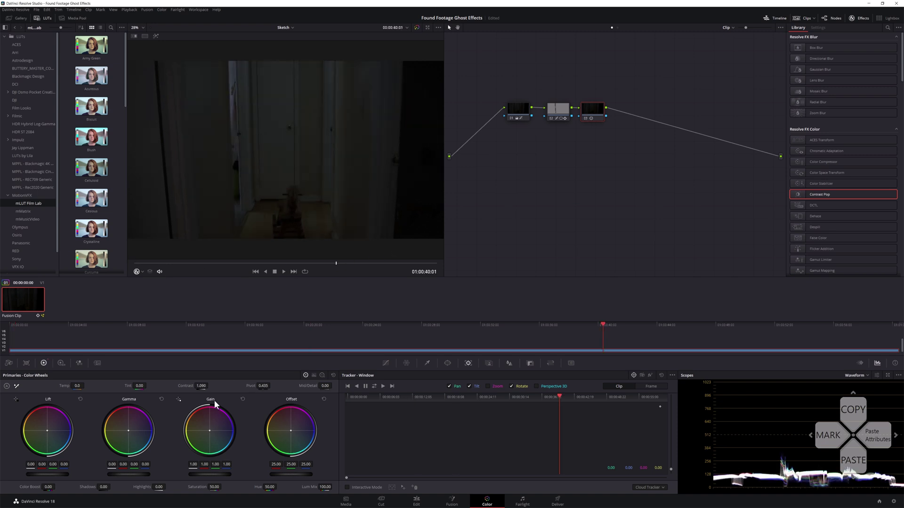
{"action": "left_click_drag", "start_coordinate": [201, 385], "coordinate": [209, 385]}
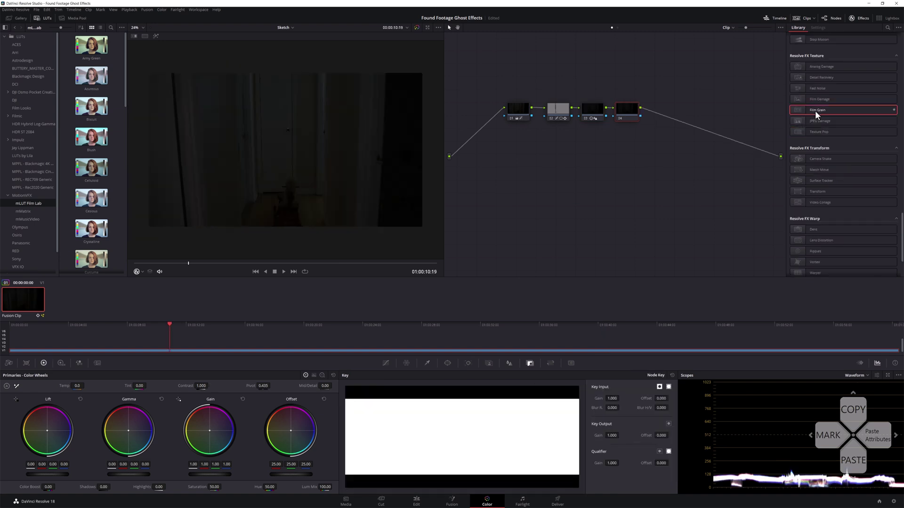
{"action": "left_click_drag", "start_coordinate": [816, 112], "coordinate": [627, 111]}
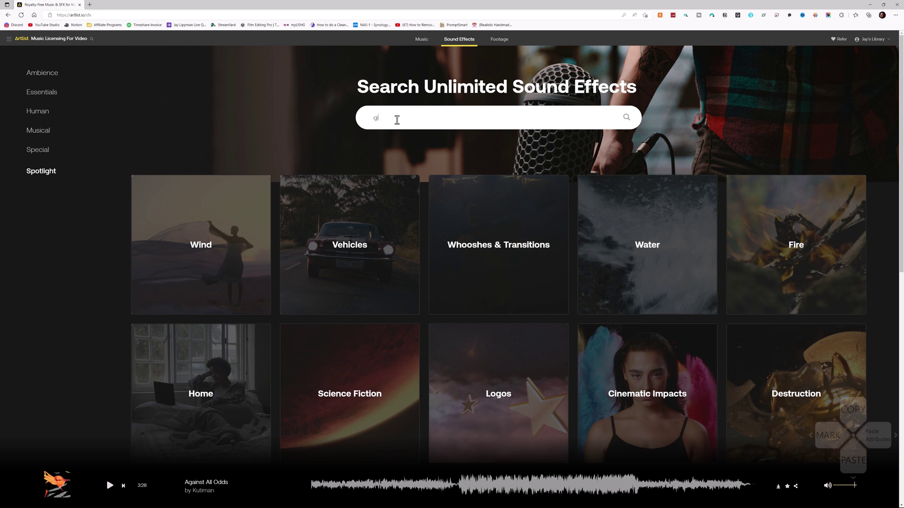
Step: Search Artlist for 'girl laughing' and preview the Door Handle Rattling Fast, Burglar sound
{"action": "type", "text": "l laughing"}
{"action": "key", "text": "Return"}
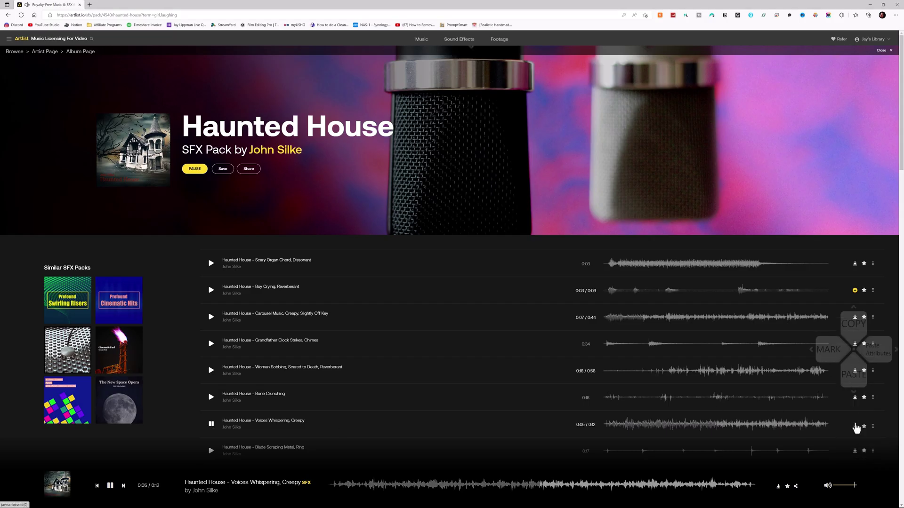
{"action": "scroll", "coordinate": [254, 404], "scroll_direction": "down", "scroll_amount": 2}
{"action": "left_click", "coordinate": [211, 404]}
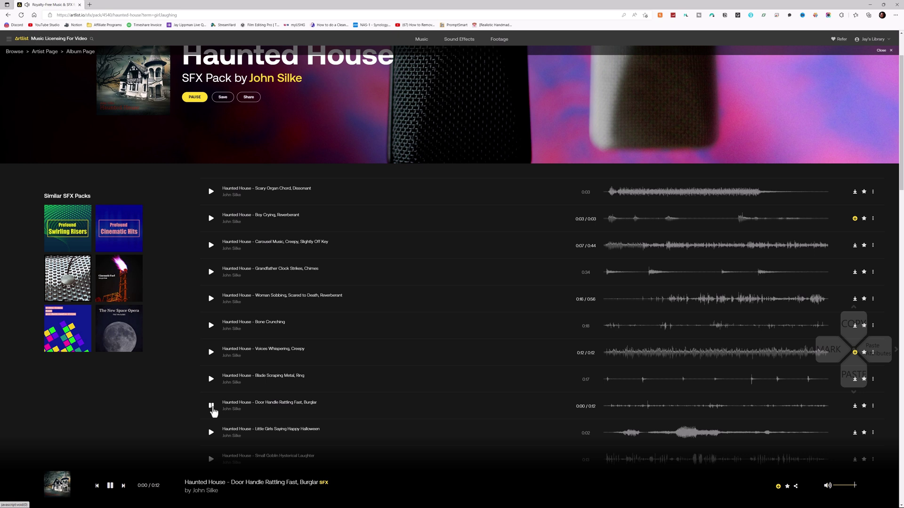
{"action": "scroll", "coordinate": [213, 410], "scroll_direction": "down", "scroll_amount": 2}
{"action": "scroll", "coordinate": [256, 370], "scroll_direction": "down", "scroll_amount": 2}
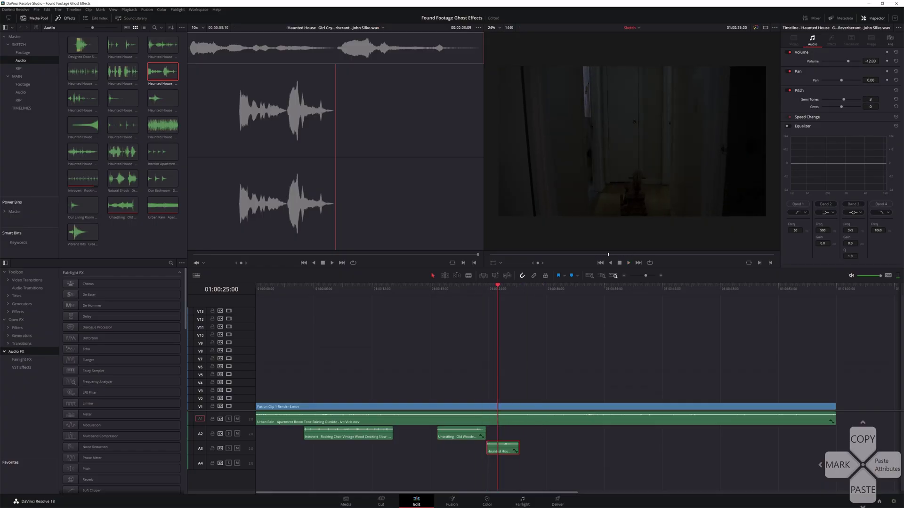
Step: Play back the Haunted House sound effects on A2 and A3, then deselect the clips
{"action": "key", "text": "space"}
{"action": "left_click", "coordinate": [504, 468]}
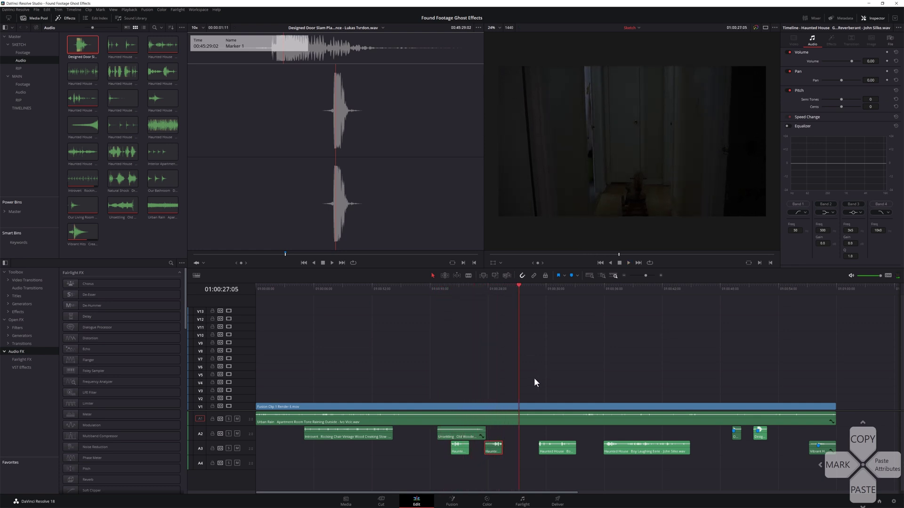
Step: Move the playhead back to about 01:00:20 to replay the layered sound effects
{"action": "left_click", "coordinate": [451, 289]}
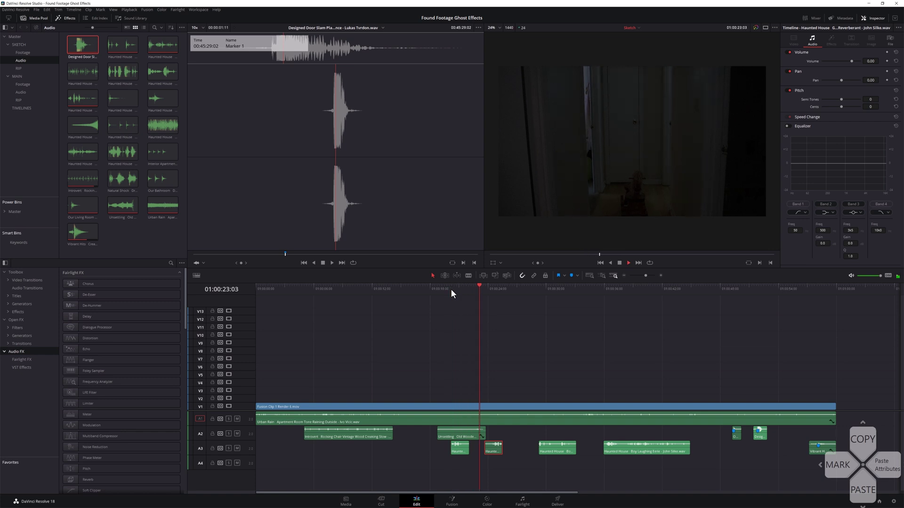